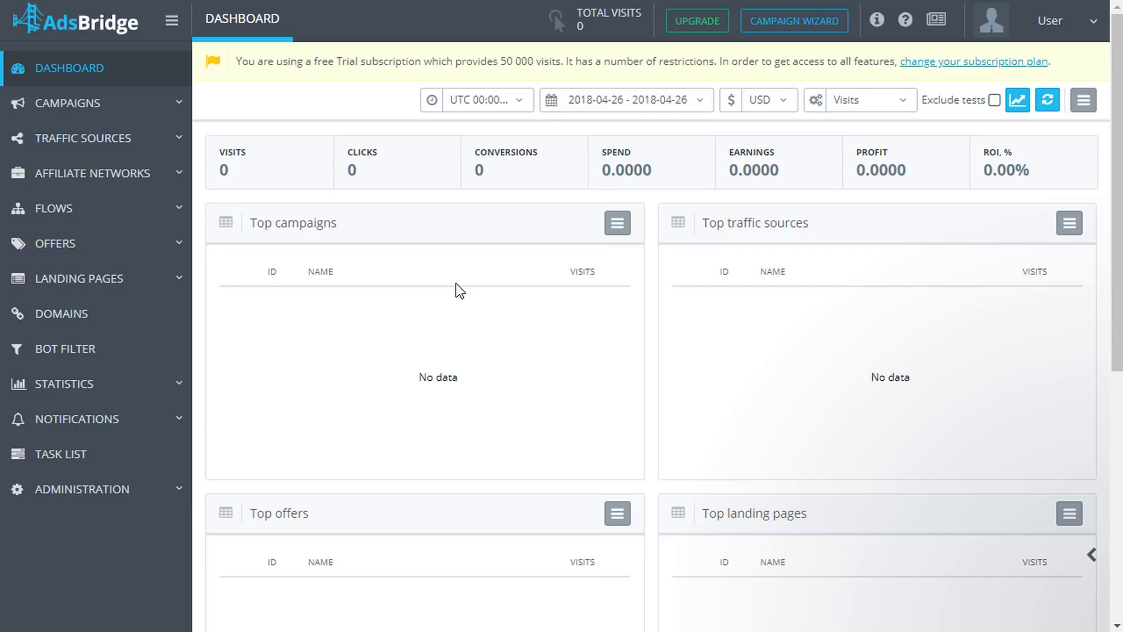
Create a flow named 'Flow tests' in the Flow group and continue to its Default and Proxy rules.
click(85, 217)
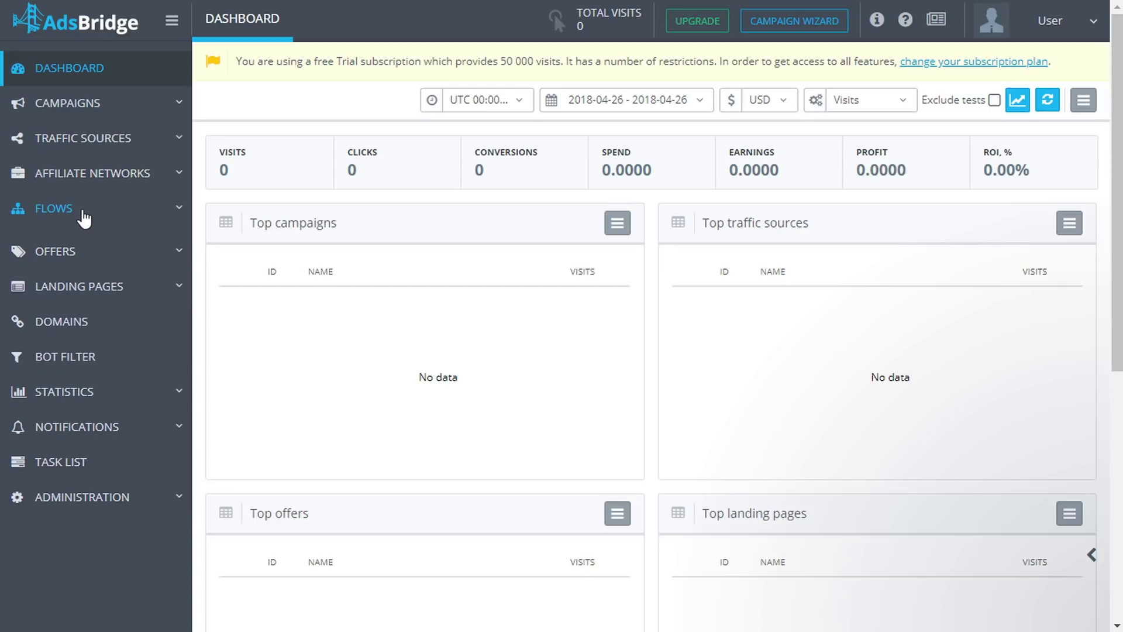
click(92, 253)
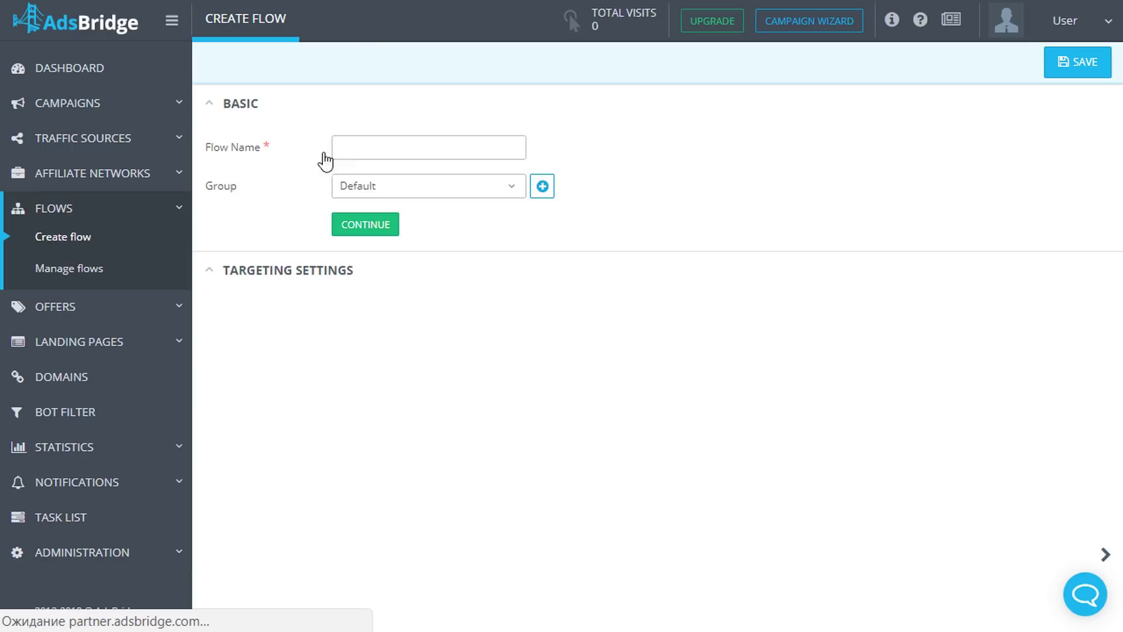
click(361, 151)
text(Flow tests)
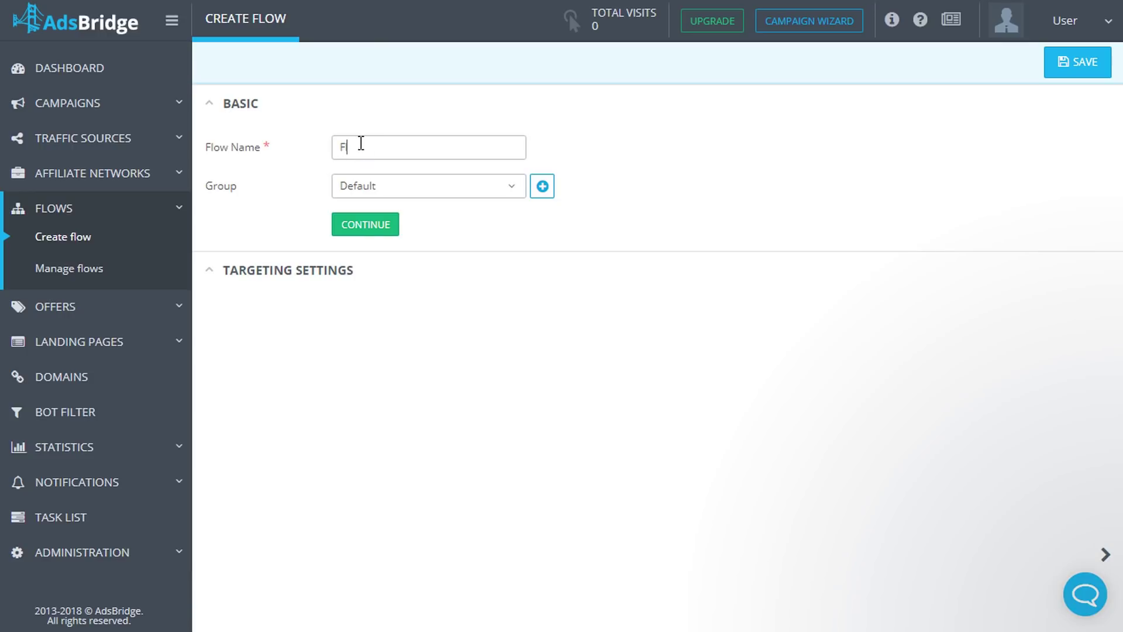
click(481, 189)
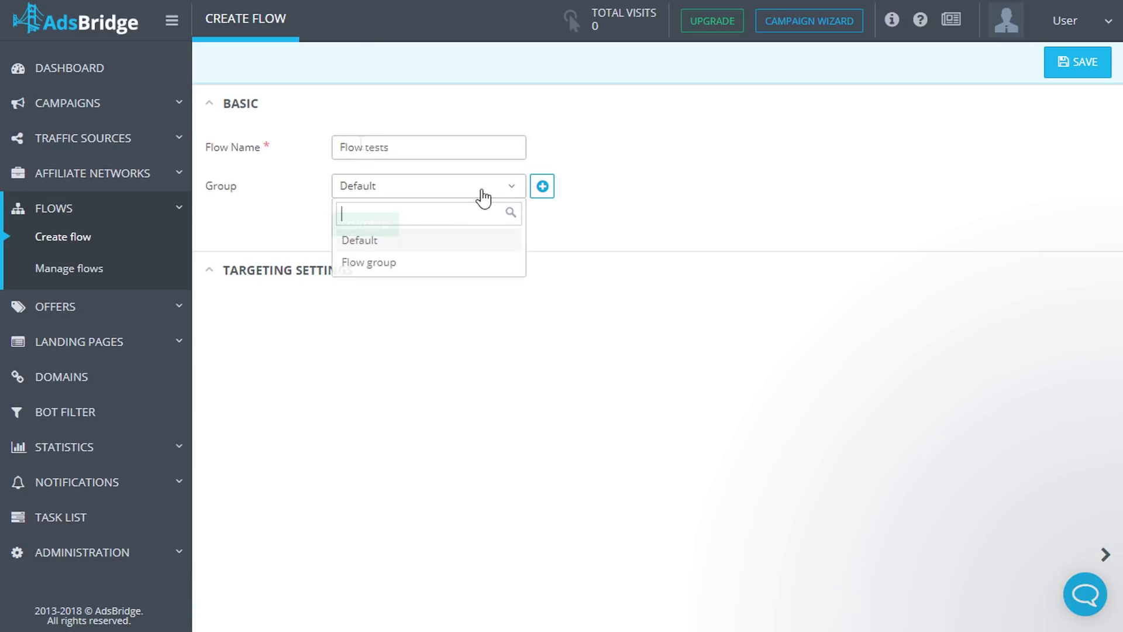
click(455, 263)
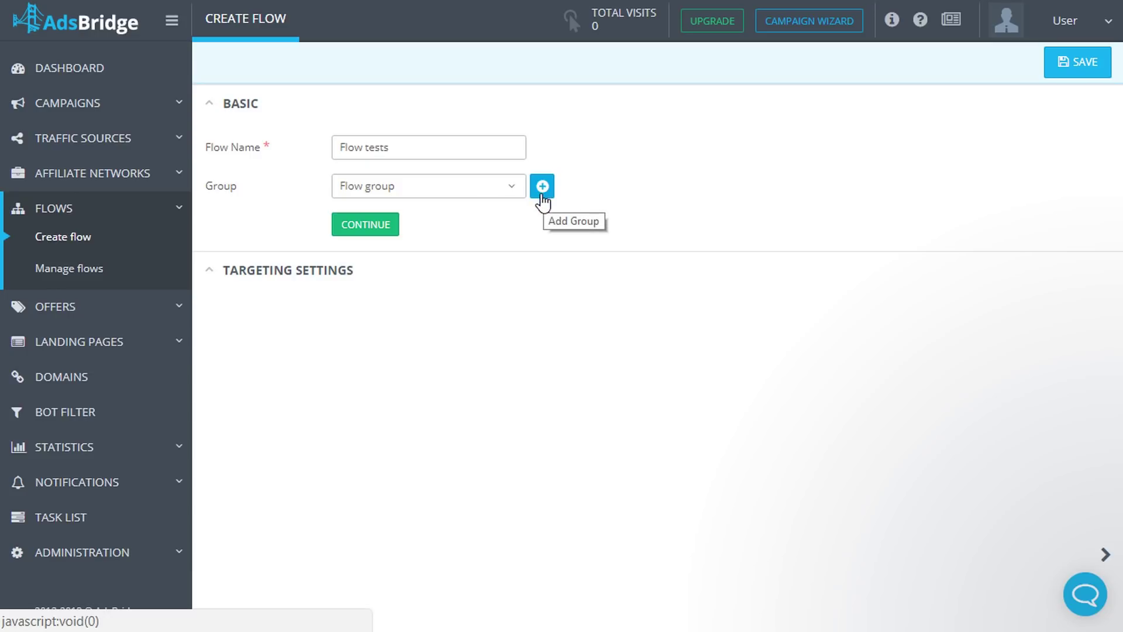
click(371, 224)
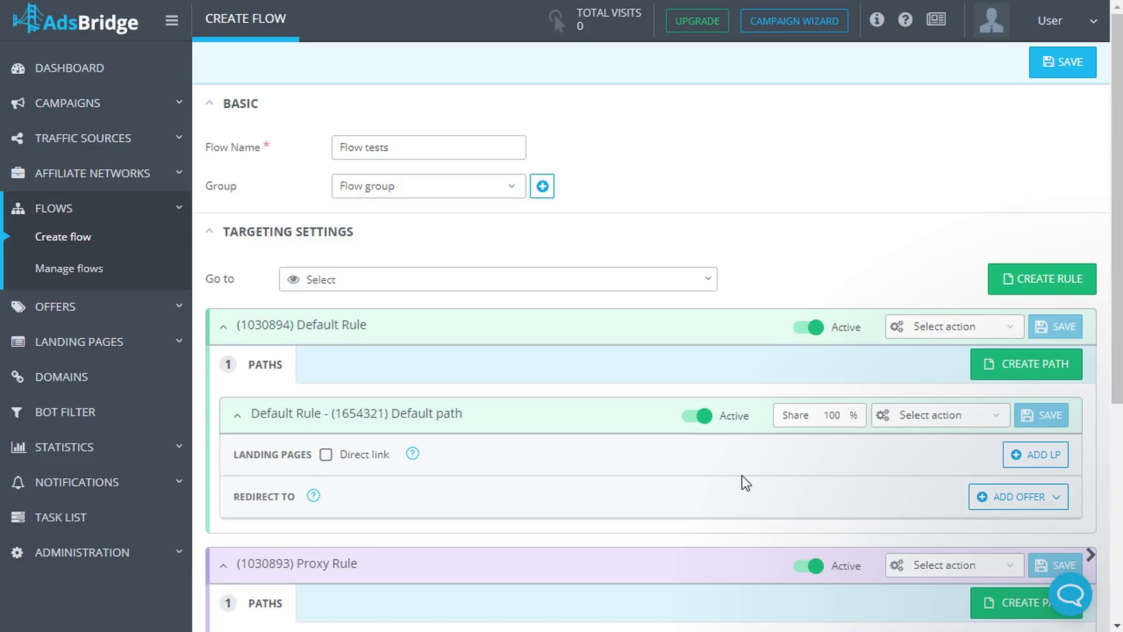
scroll(732, 482, down, 4)
scroll(733, 482, down, 1)
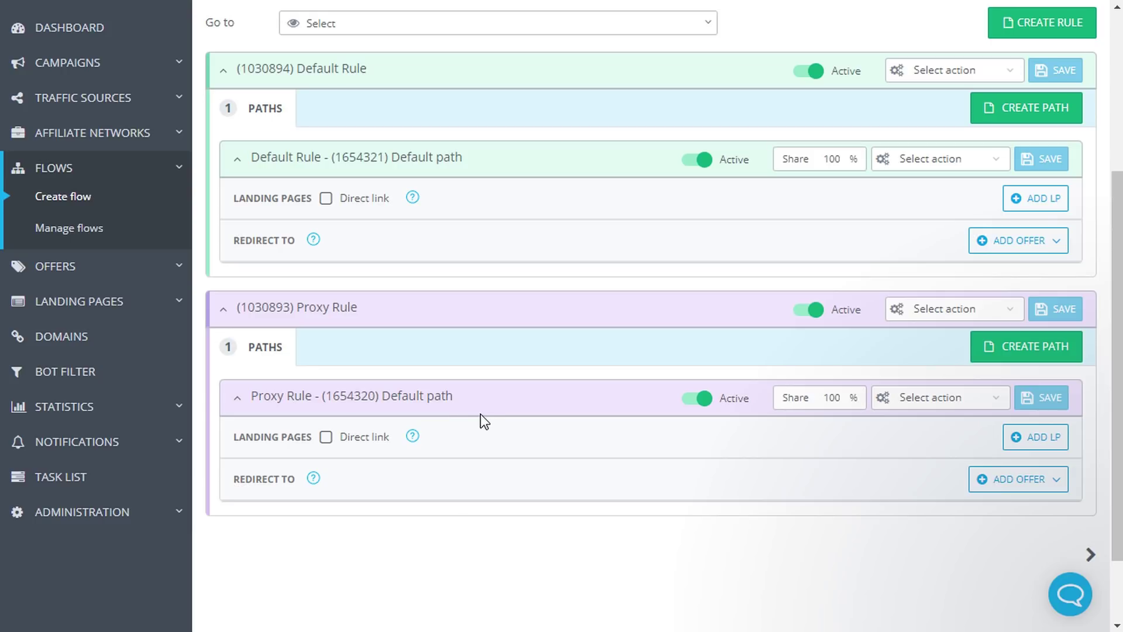
Add Rule 1 with the condition OS is equal to Any Amiga OS and view its Path 1.
scroll(503, 367, up, 5)
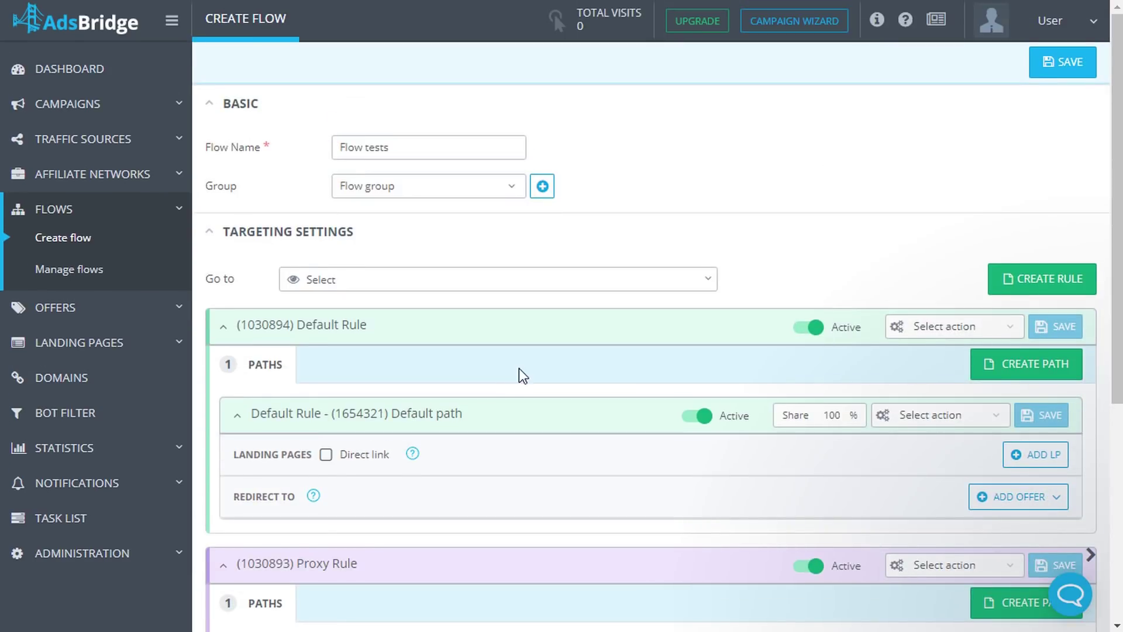
click(1038, 280)
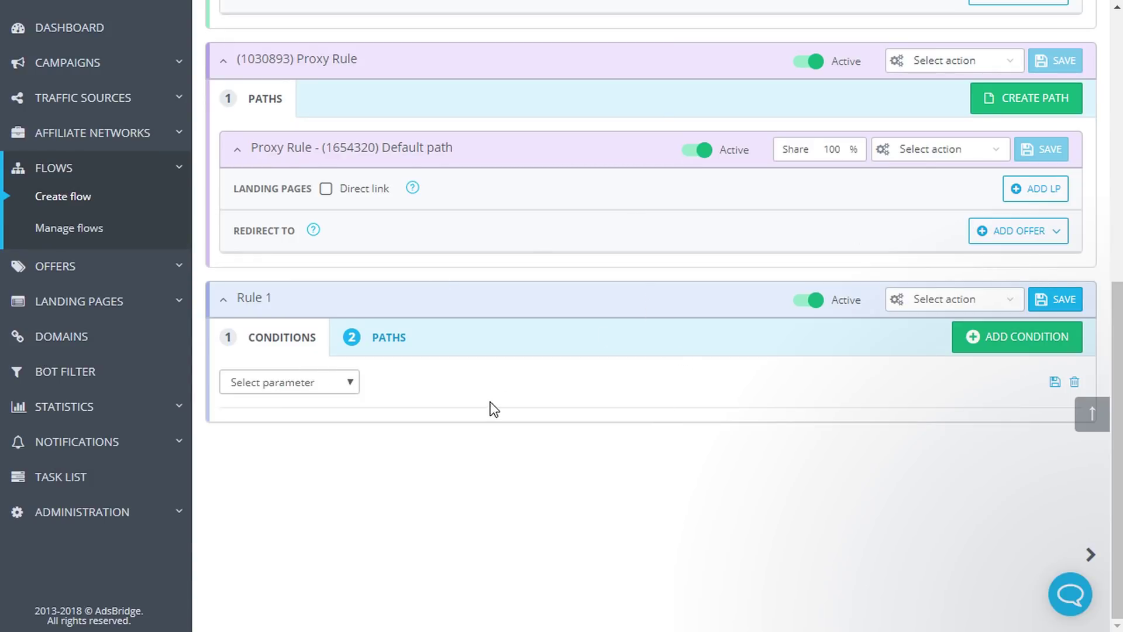
click(328, 392)
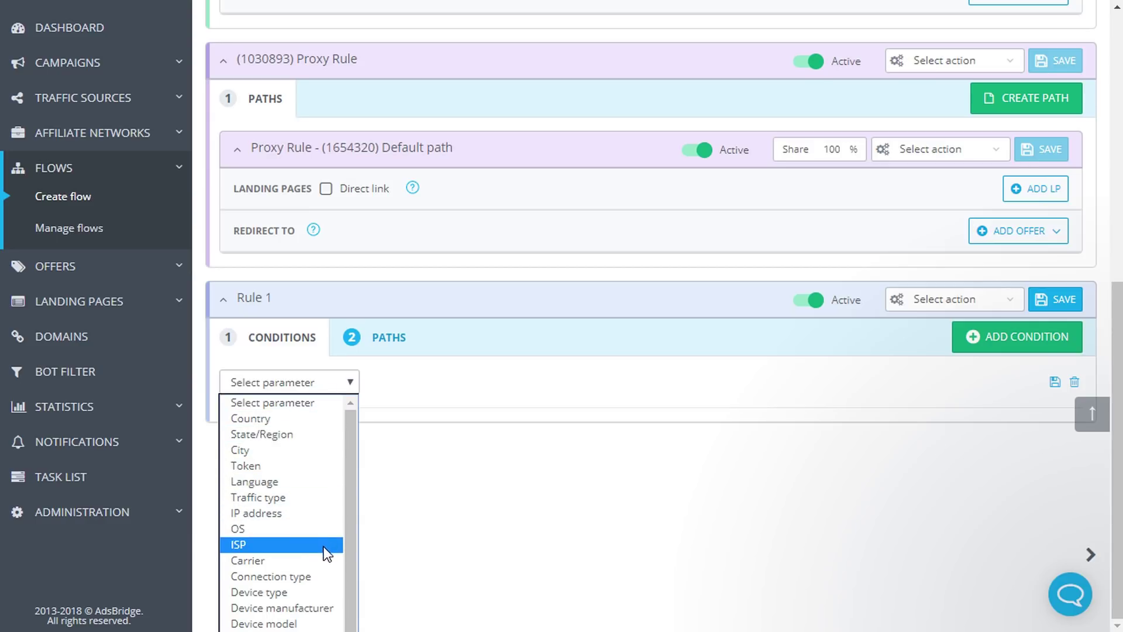
click(316, 529)
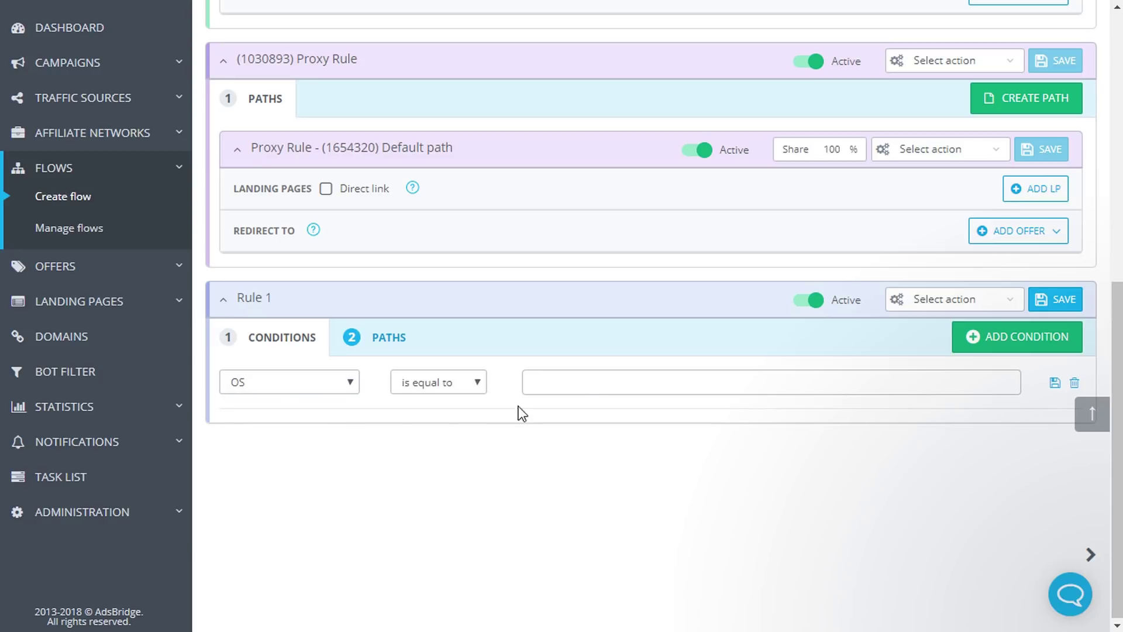
click(607, 381)
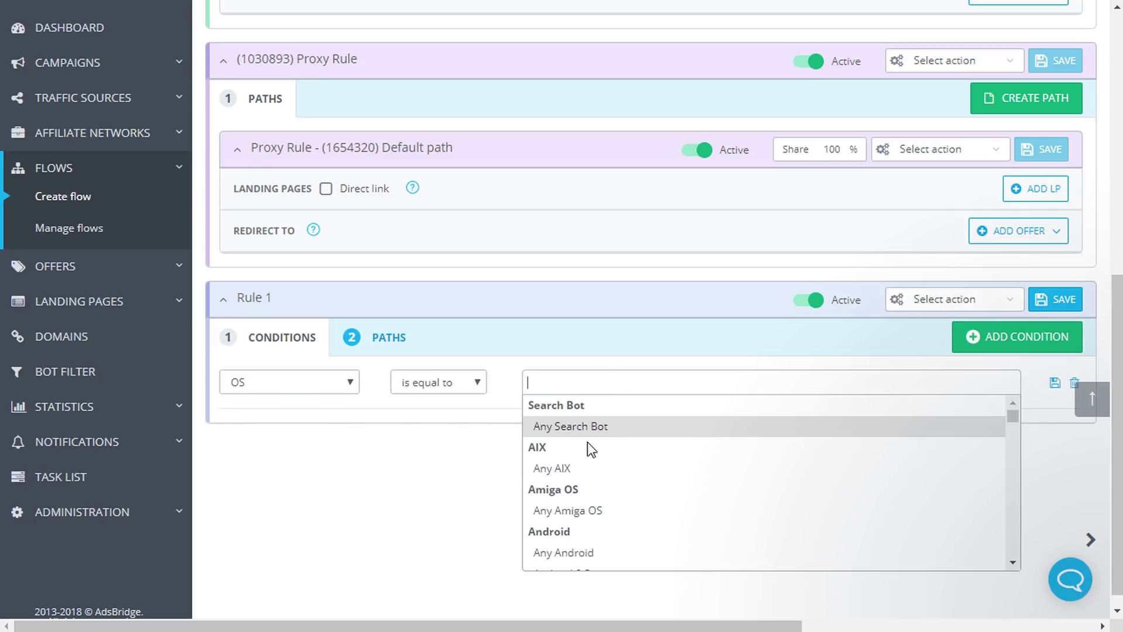
click(575, 511)
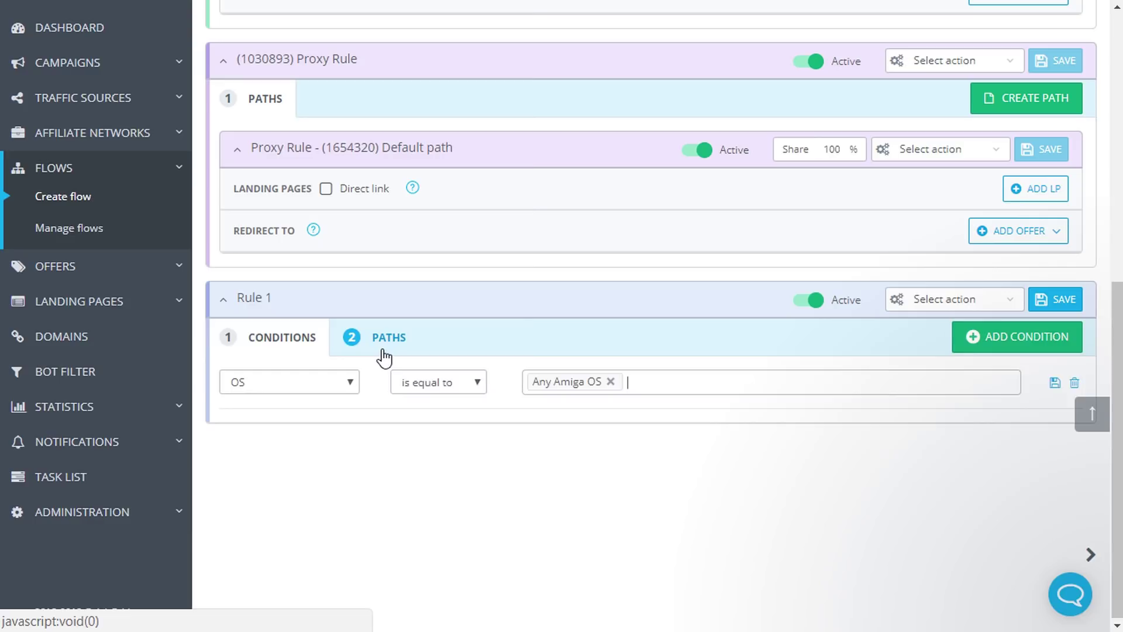
click(385, 339)
scroll(382, 350, up, 2)
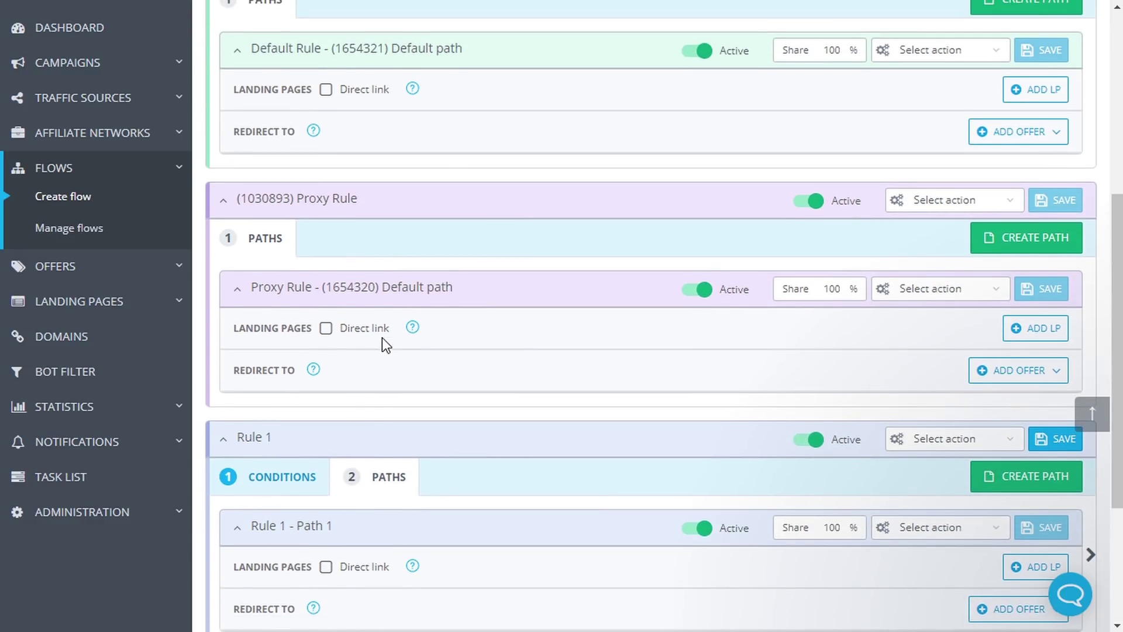
scroll(347, 230, up, 3)
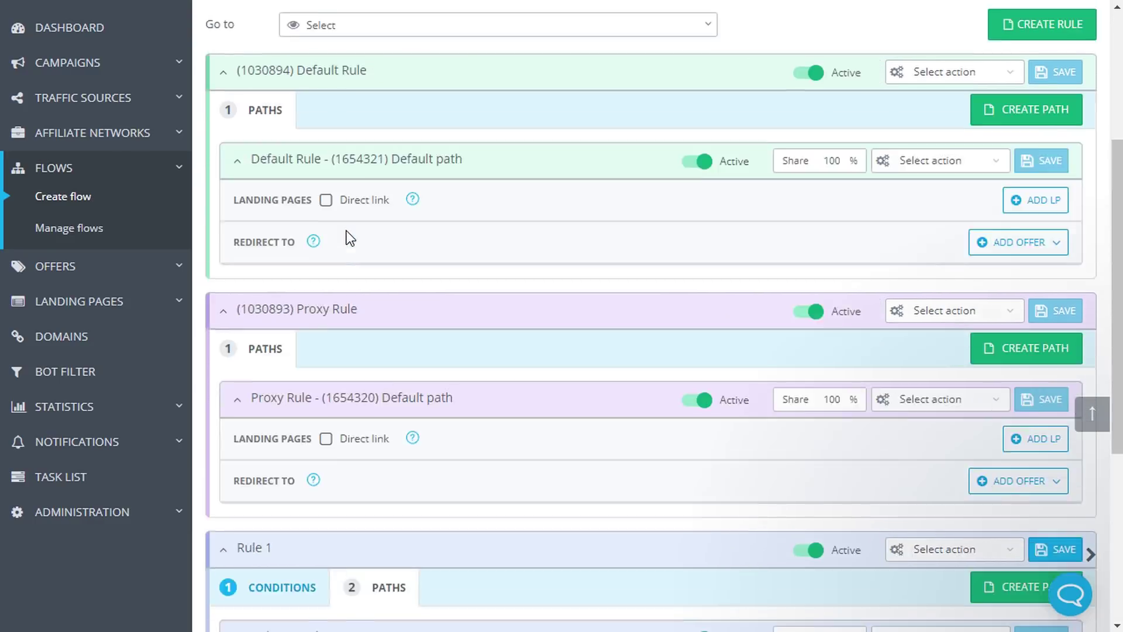
scroll(273, 218, down, 6)
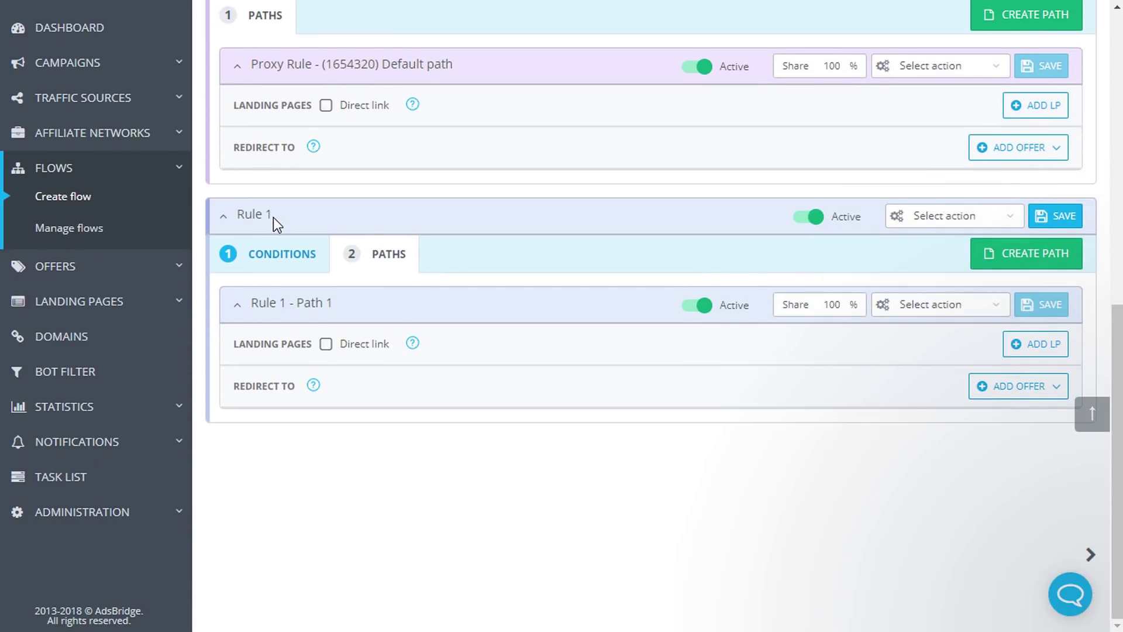
Tick Direct link on Rule 1's Path 1 and bring up the Select Landing Pages list.
click(995, 393)
click(350, 354)
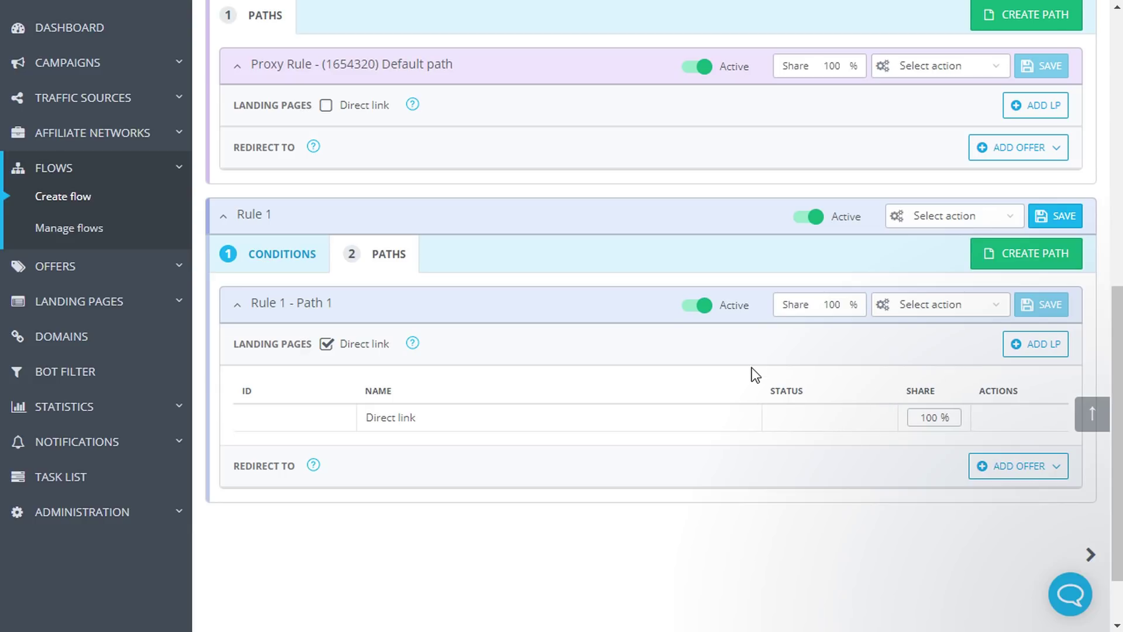
click(1048, 347)
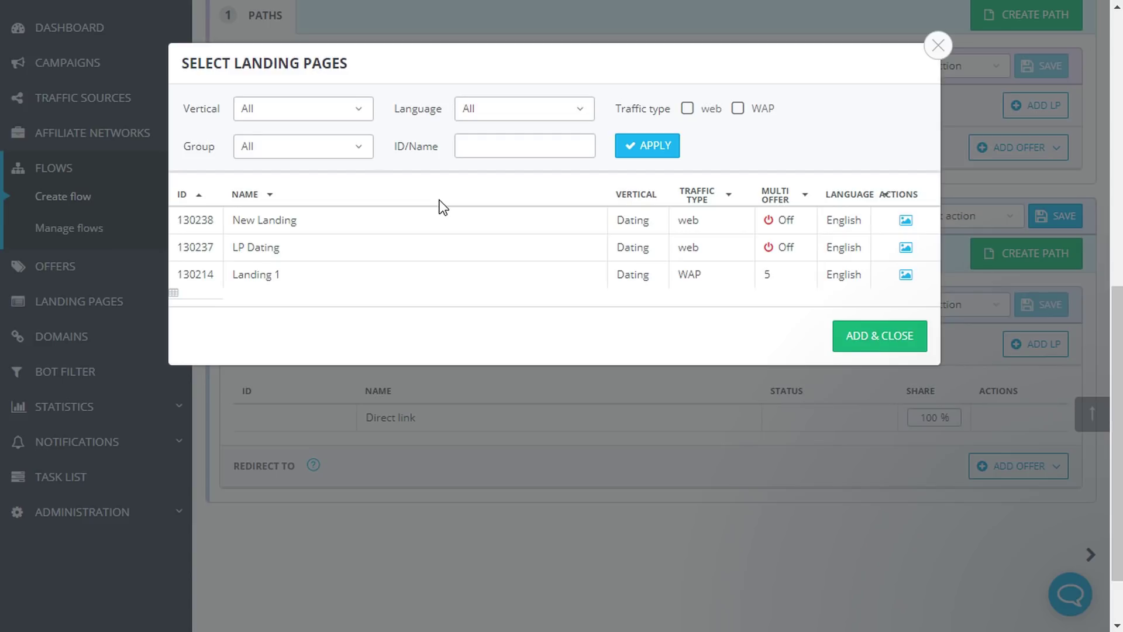
Add New Landing and LP Dating to Path 1, splitting shares evenly at 33/33/34%.
click(427, 221)
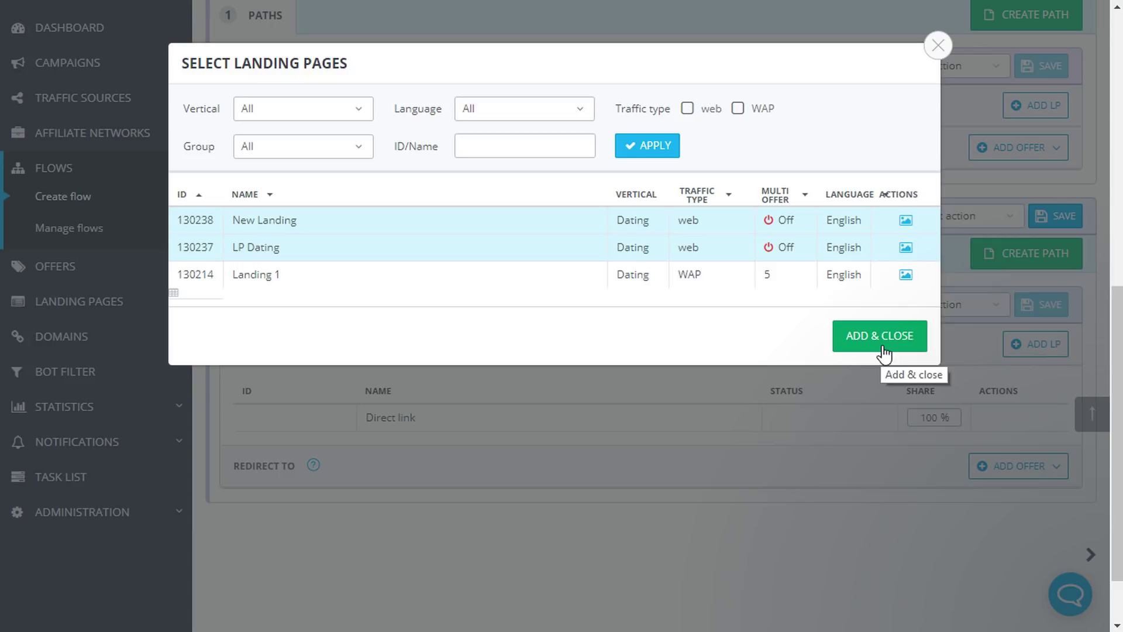
click(882, 348)
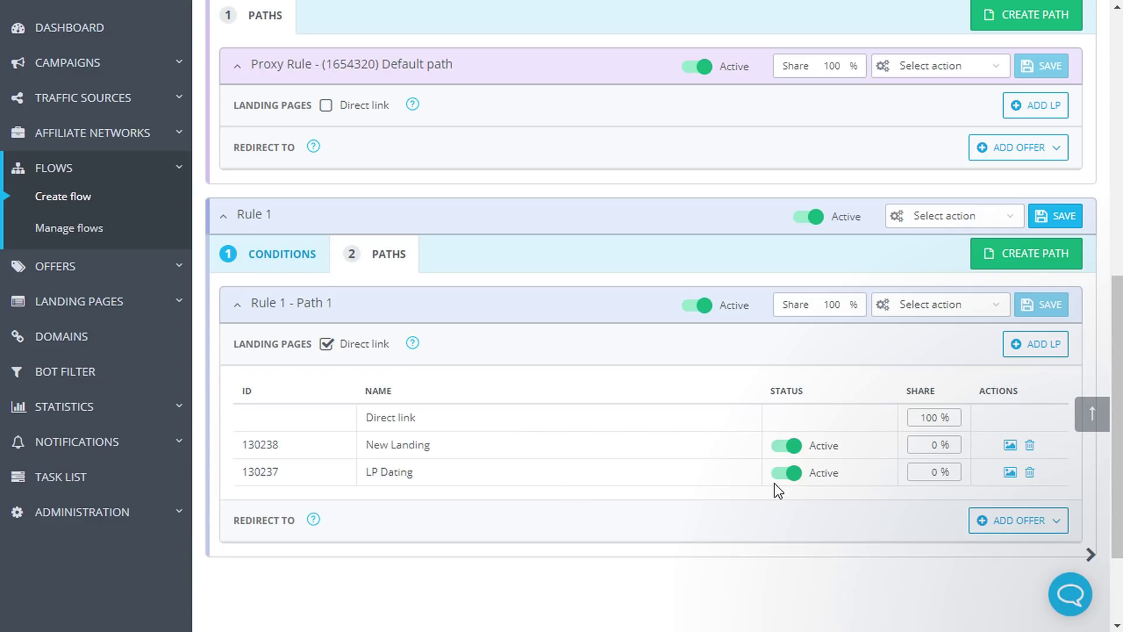
click(799, 475)
click(799, 478)
click(943, 378)
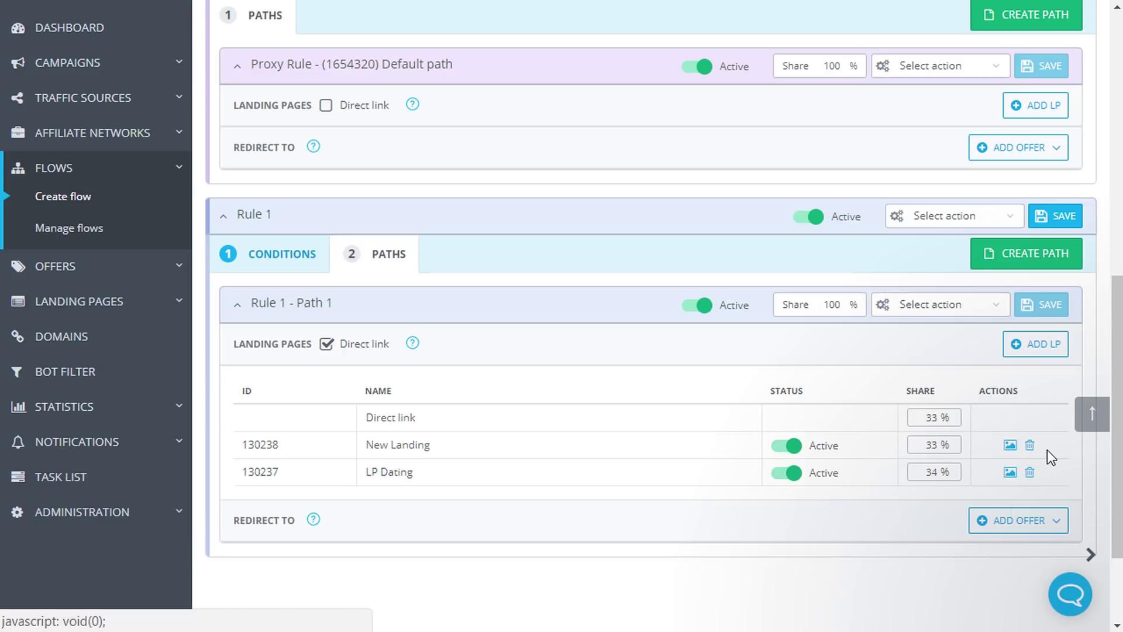
click(1021, 522)
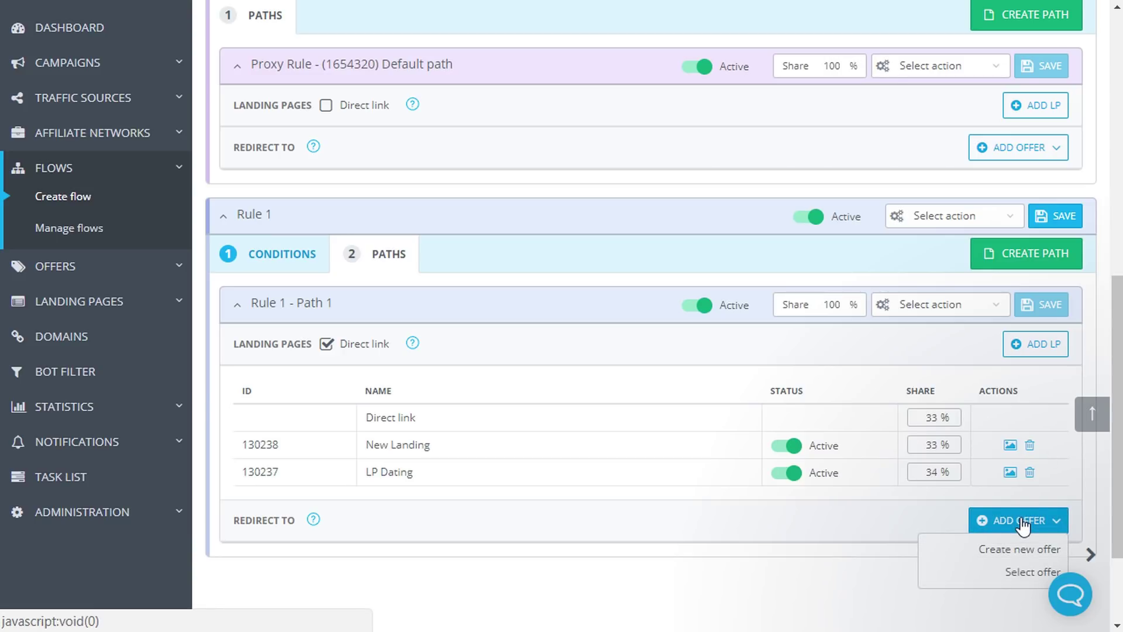
Select the existing offers Offer one and Offer new and add them to Rule 1's Path 1.
scroll(1023, 525, down, 3)
click(1016, 434)
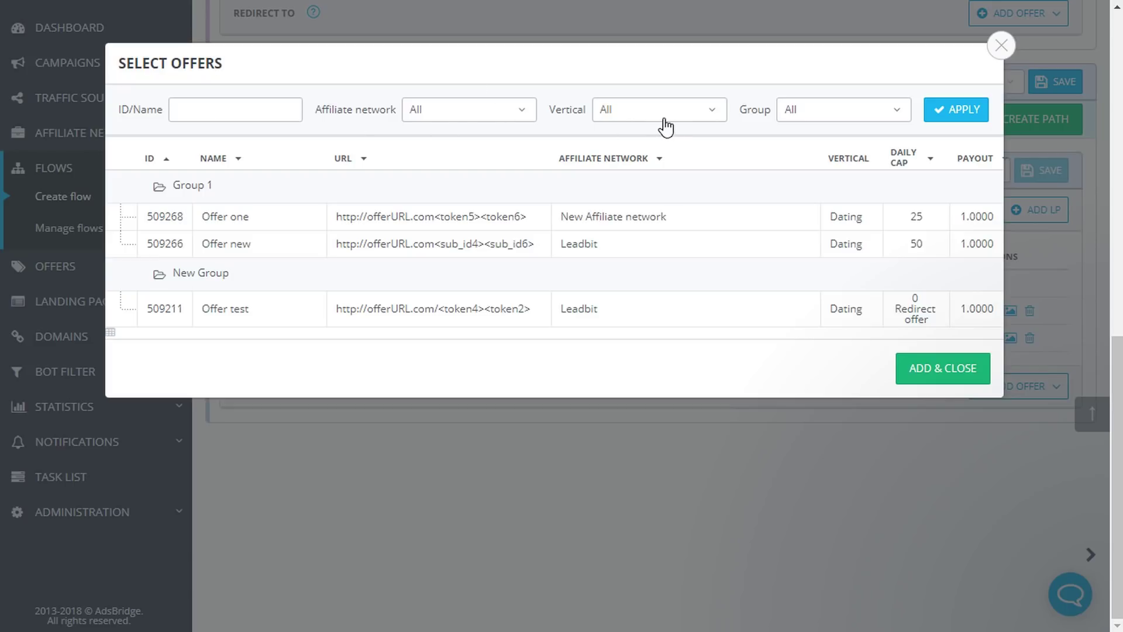
click(473, 217)
click(452, 240)
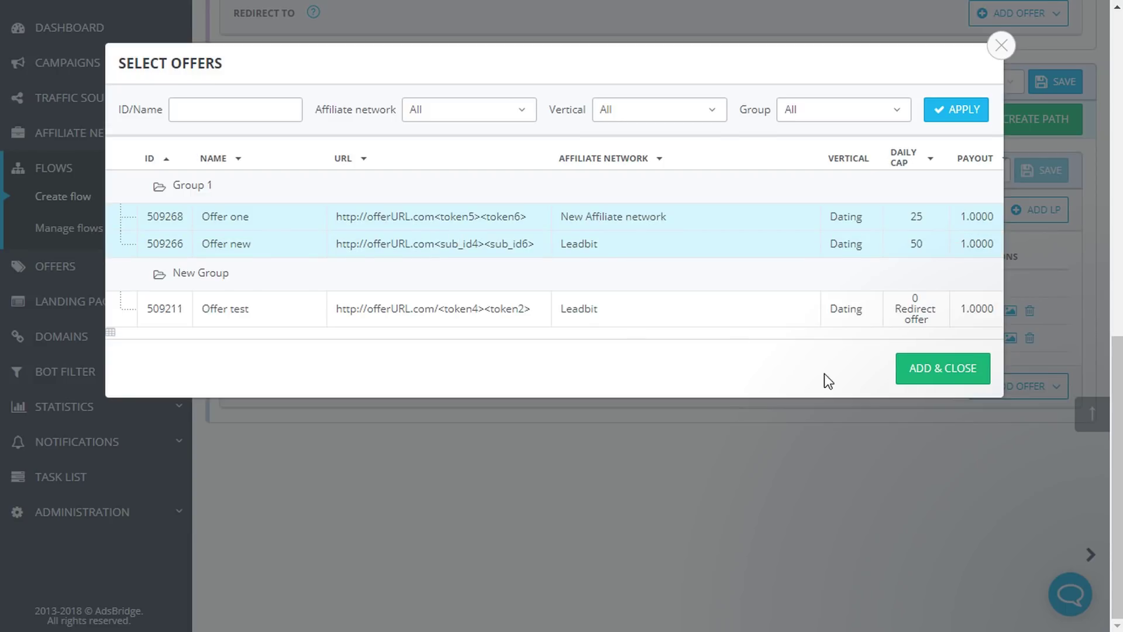
click(923, 375)
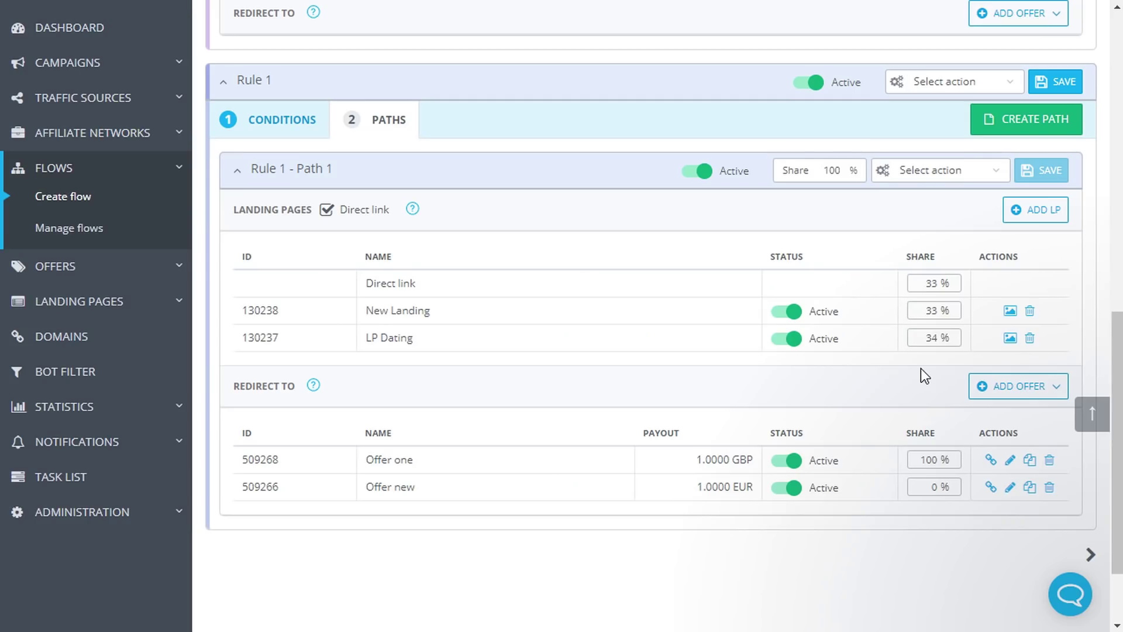
Split redirect traffic 50/50 between Offer one and Offer new, discarding the Create Offer form.
click(999, 391)
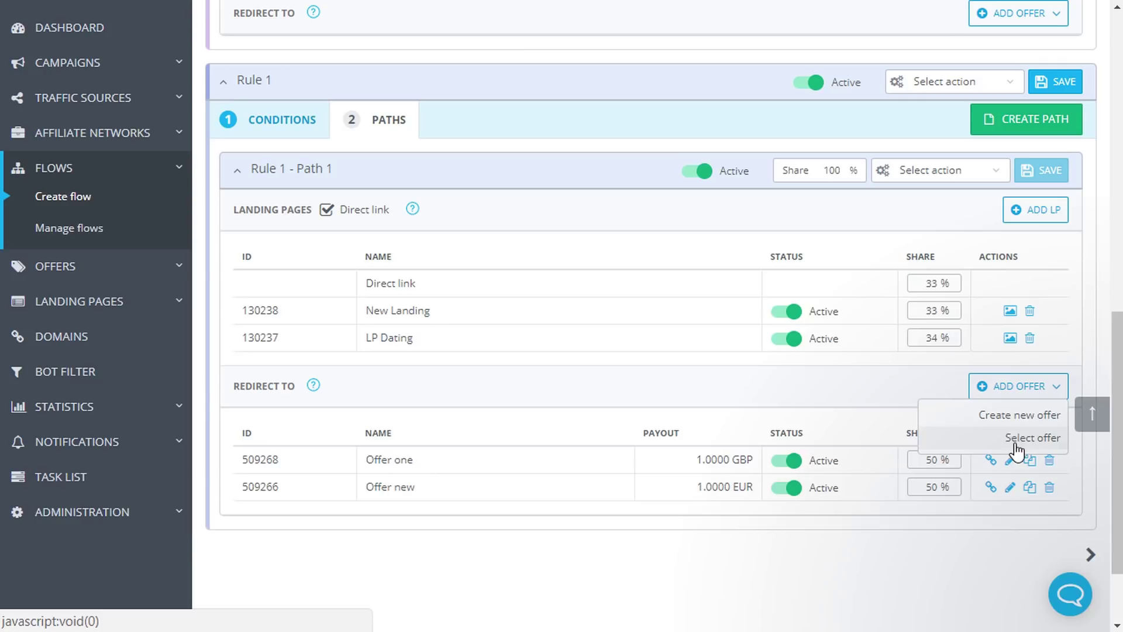
click(1004, 416)
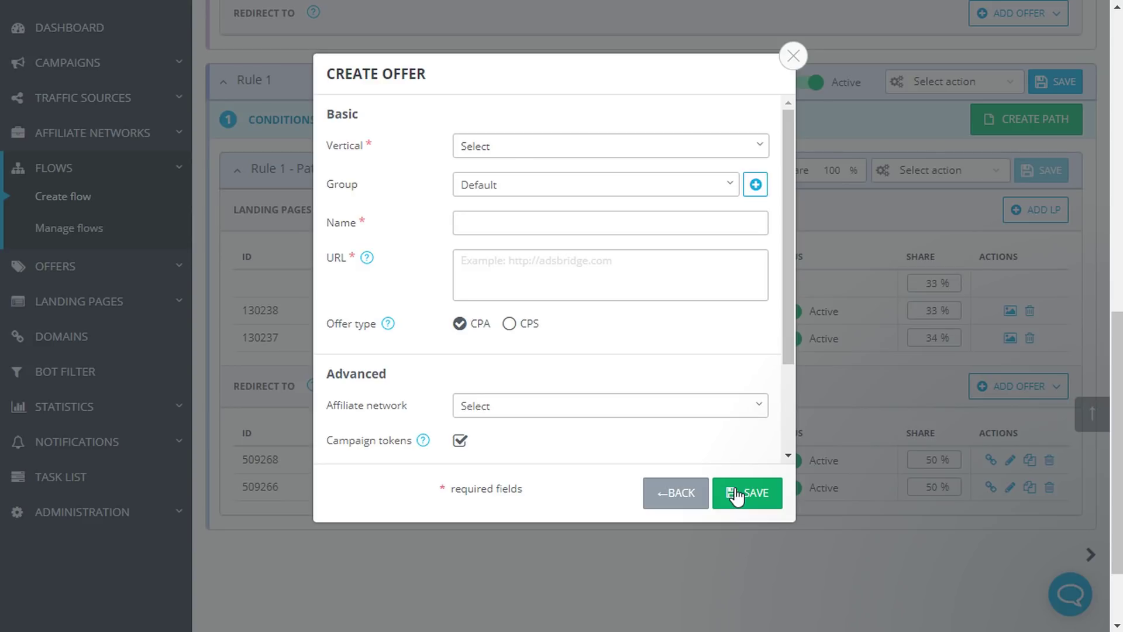
click(793, 68)
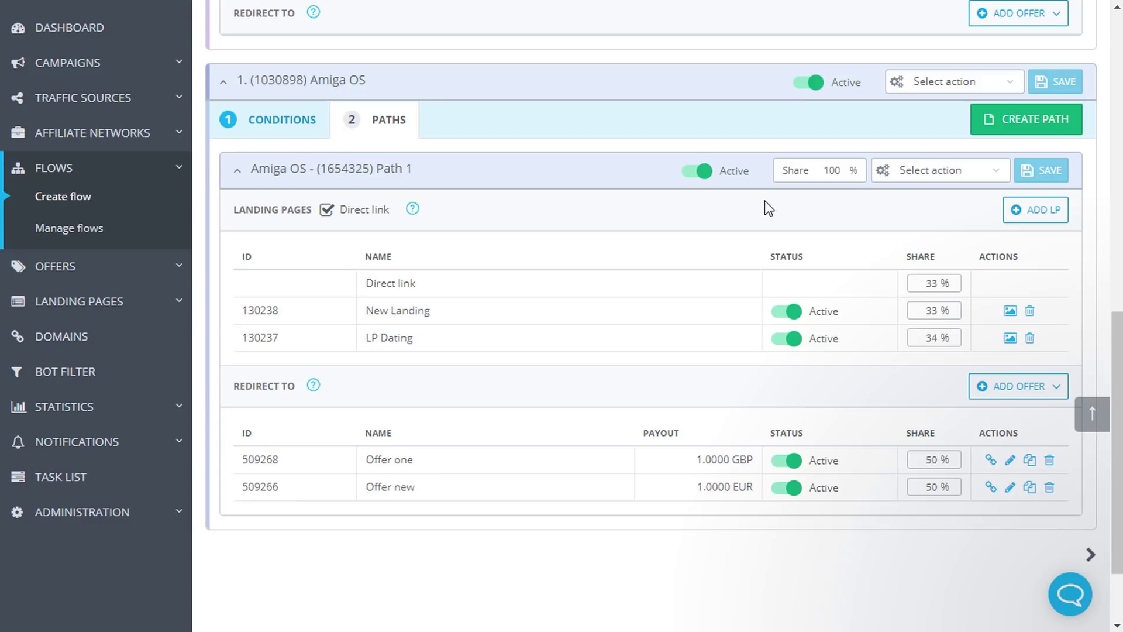
click(698, 171)
click(699, 172)
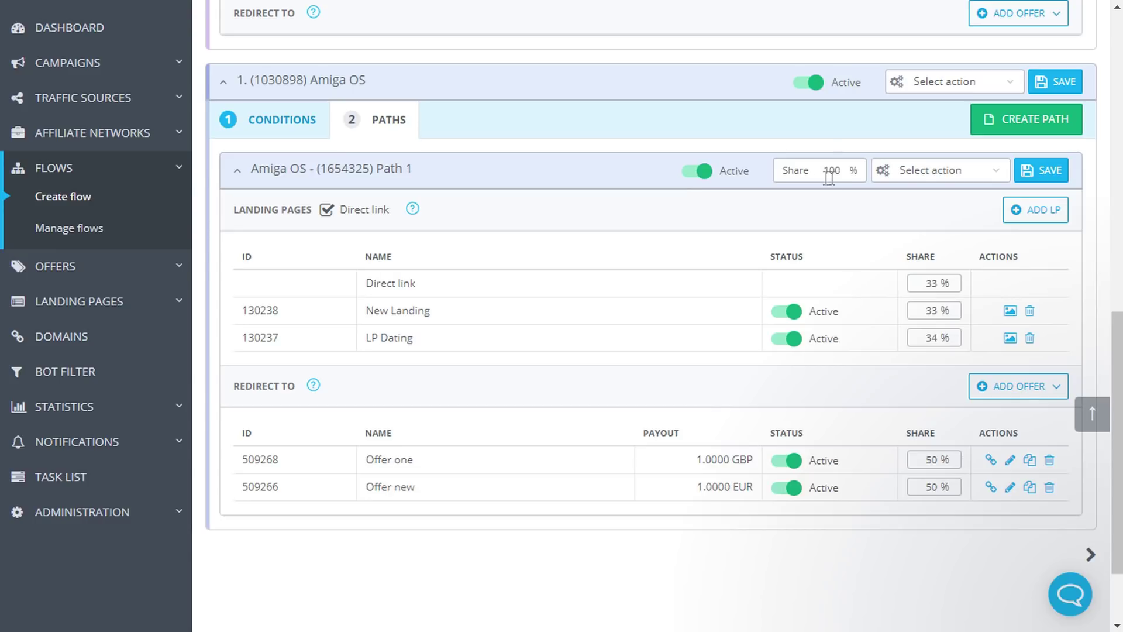
click(926, 175)
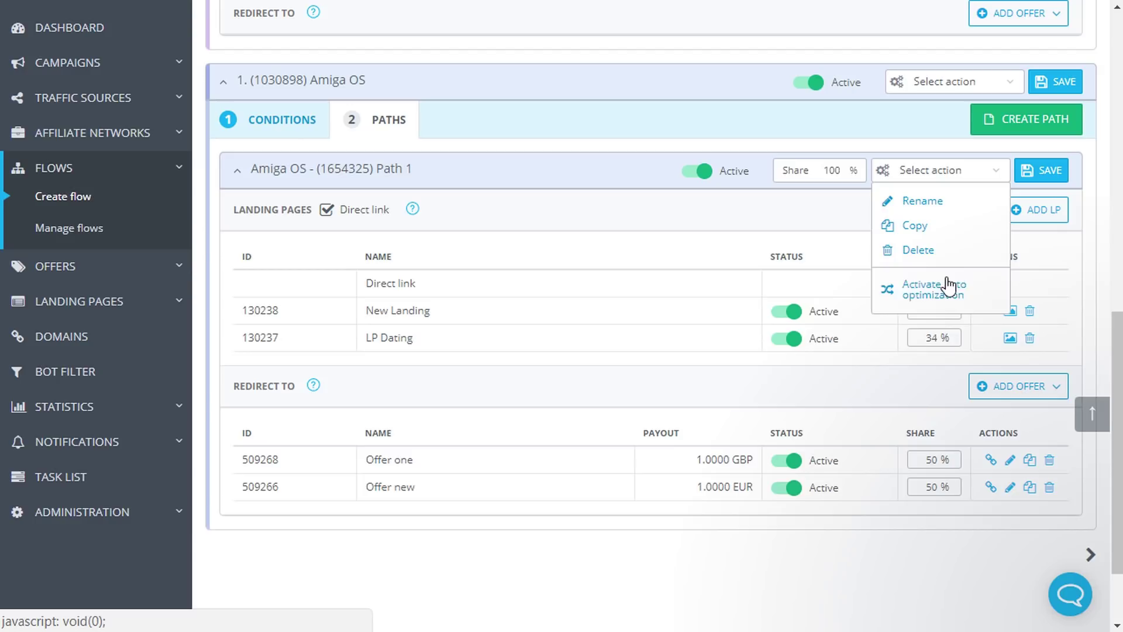
click(912, 289)
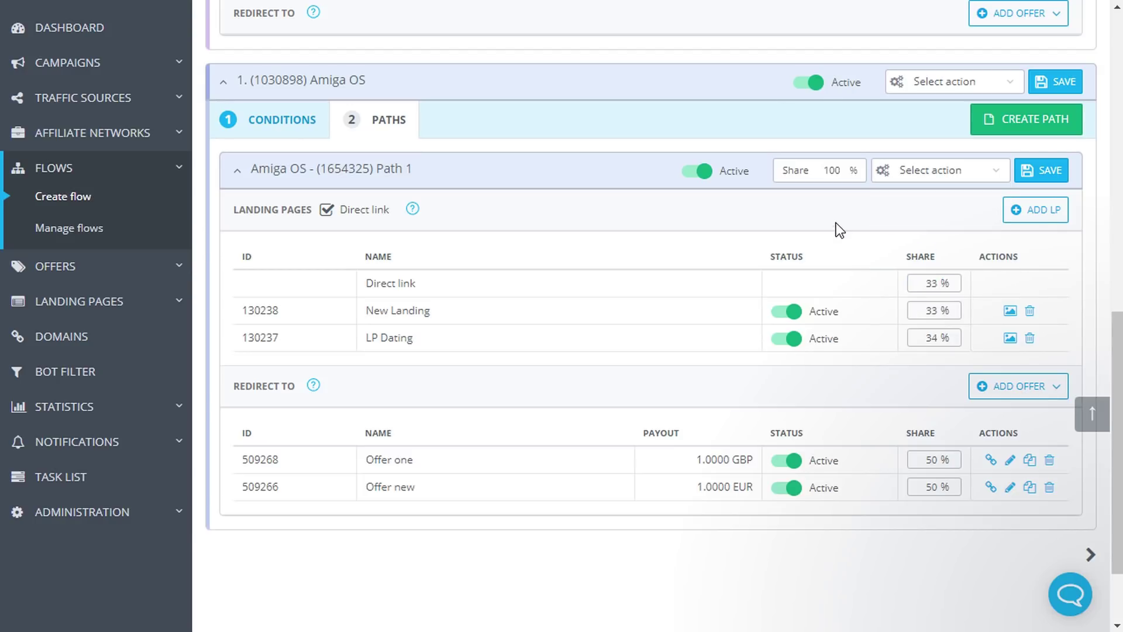
click(818, 88)
click(818, 88)
click(925, 86)
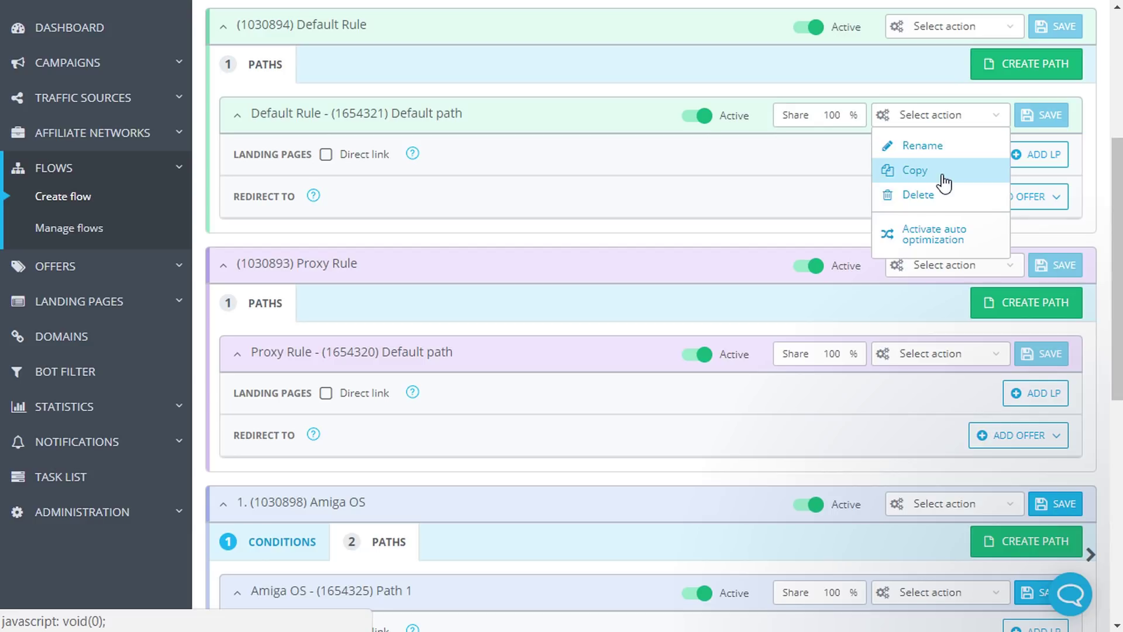
click(916, 170)
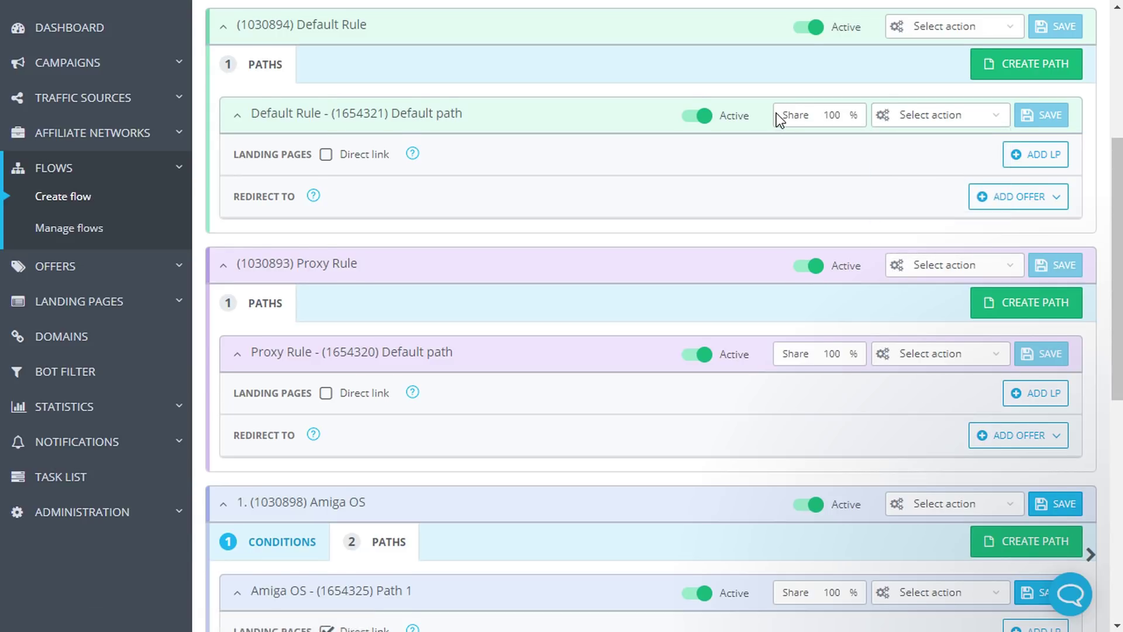
Save 'Flow tests' and confirm the warning so it lists under Flow group with ID 3342.
scroll(777, 114, up, 3)
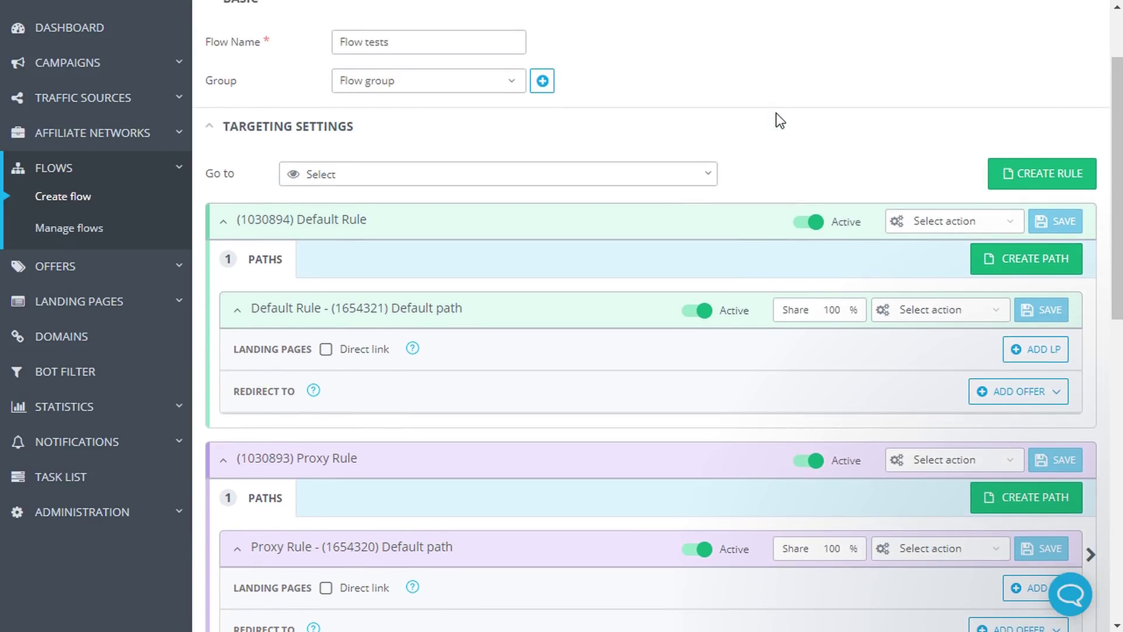
scroll(777, 113, up, 2)
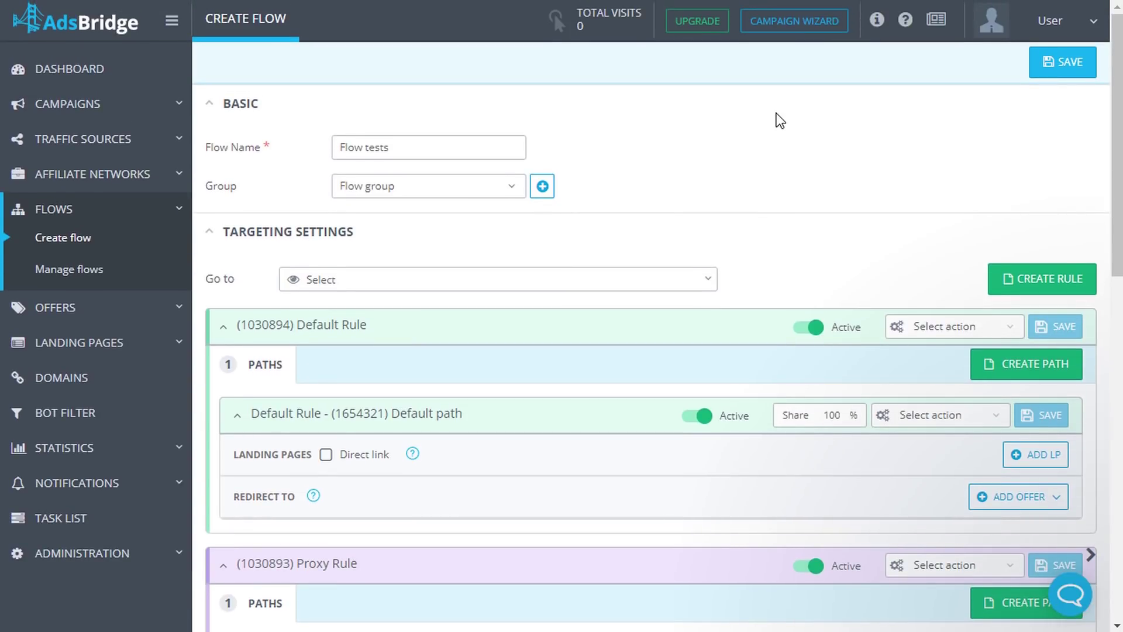
click(1080, 69)
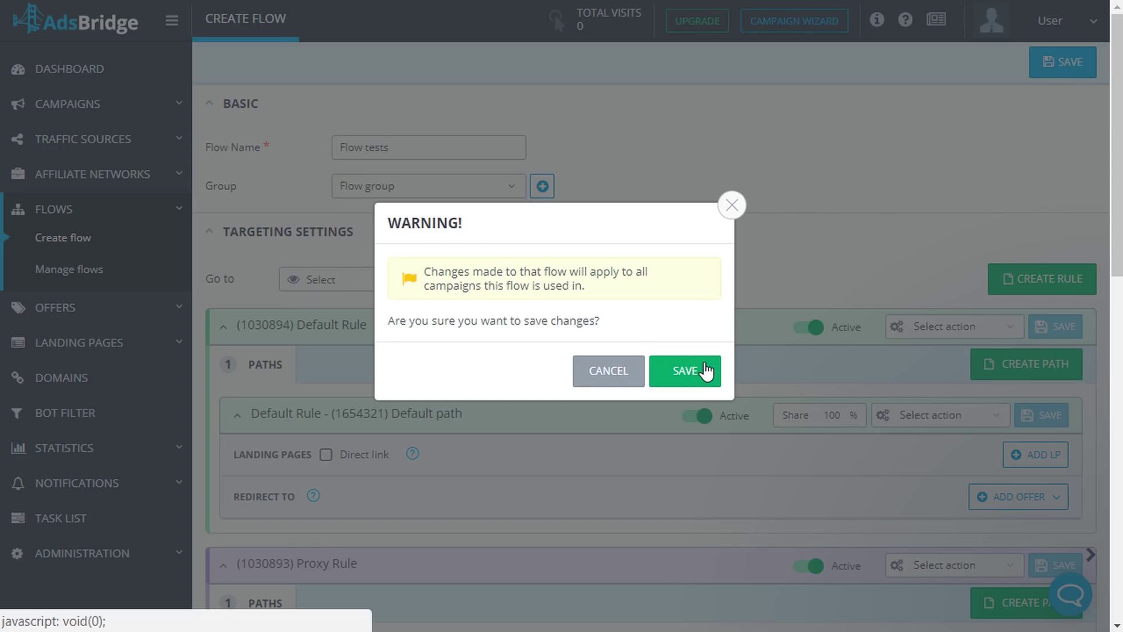
click(685, 370)
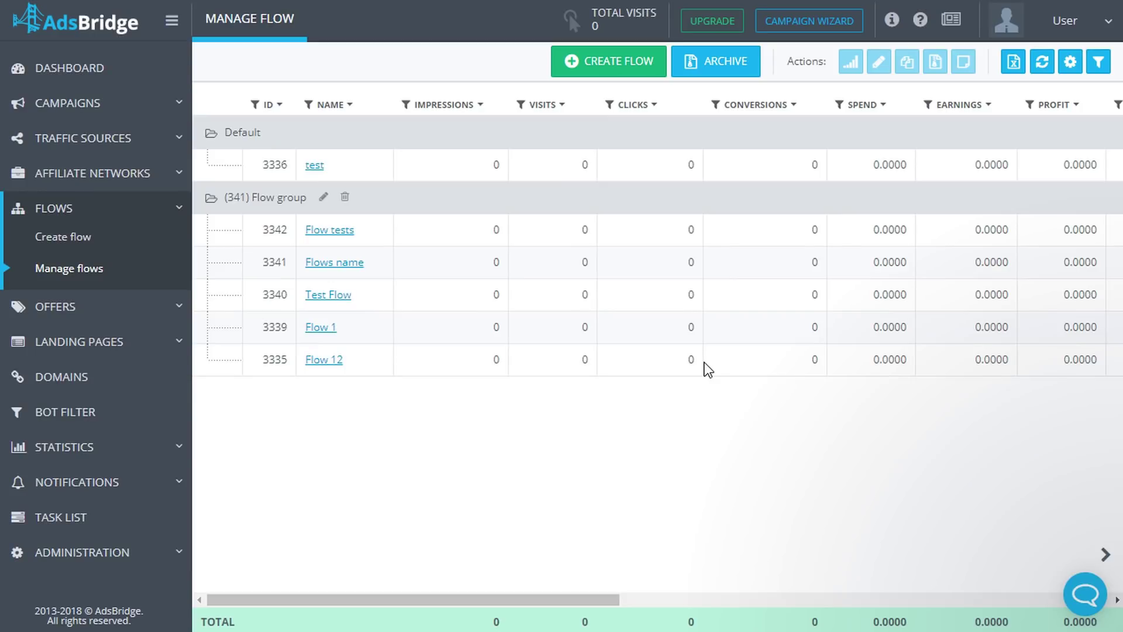